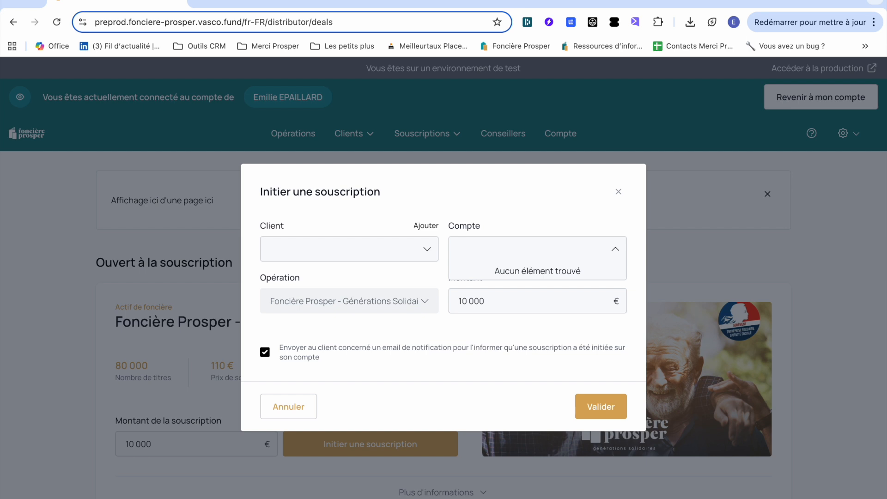
# Add a new client and enter her first name, last name, phone number and e-mail.
pyautogui.click(426, 227)
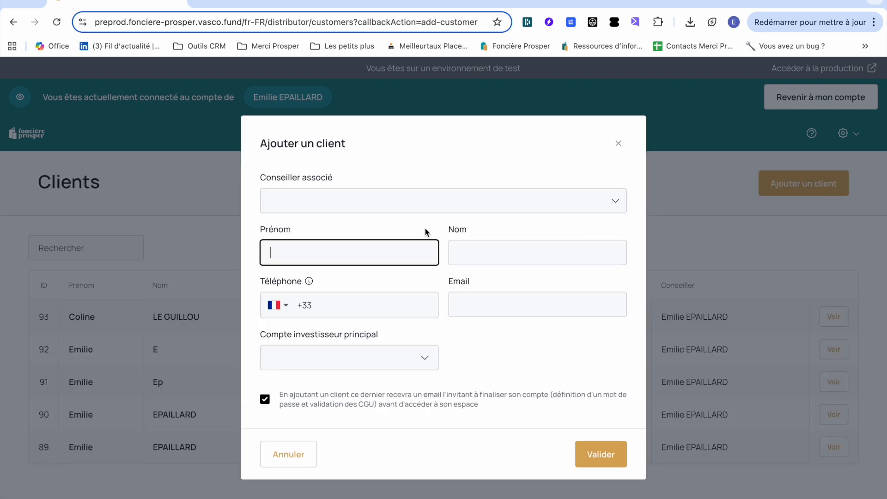
pyautogui.write('Emilie')
pyautogui.press('Tab')
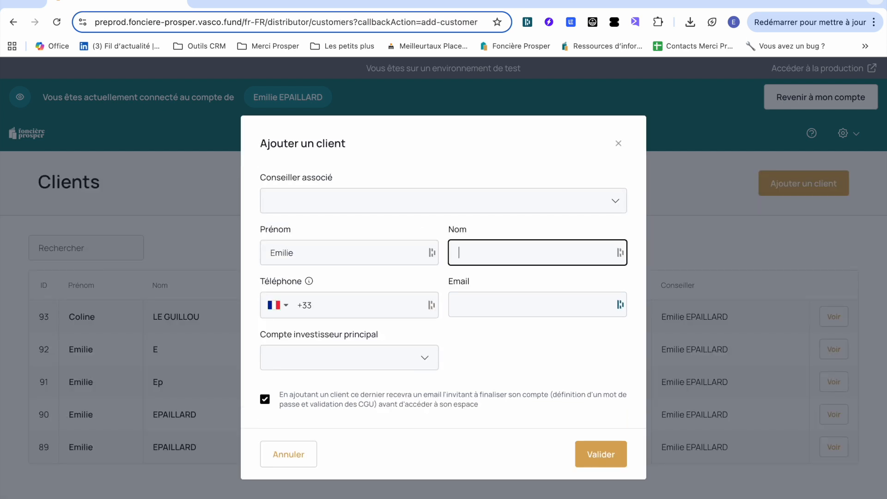
pyautogui.click(334, 309)
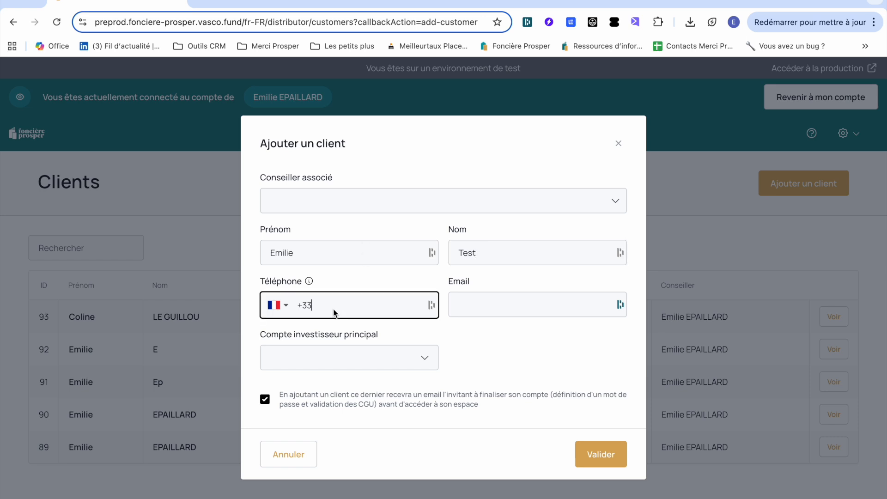
pyautogui.press('Tab')
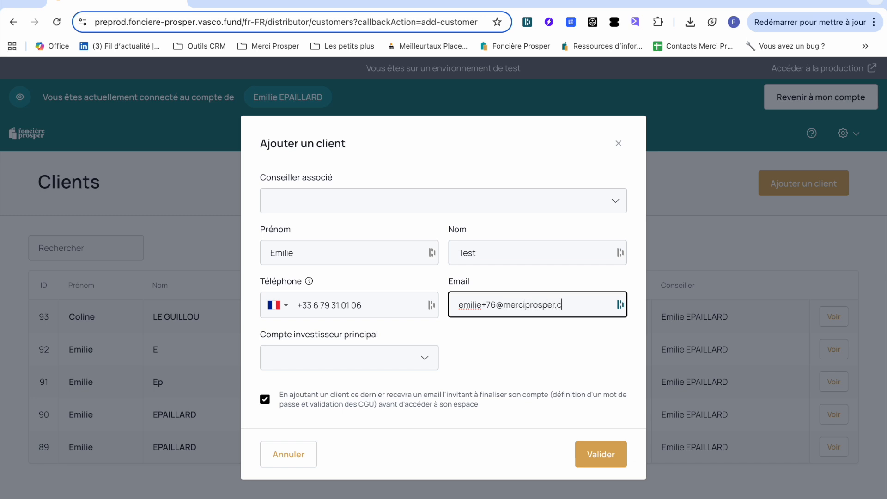
# Make the main account Personne physique, disable the invitation e-mail, assign the advisor and save.
pyautogui.click(360, 355)
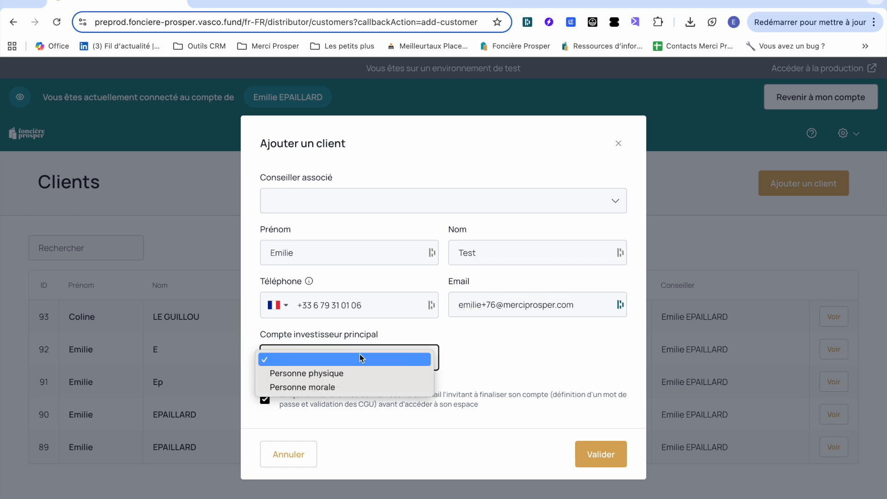
pyautogui.click(329, 371)
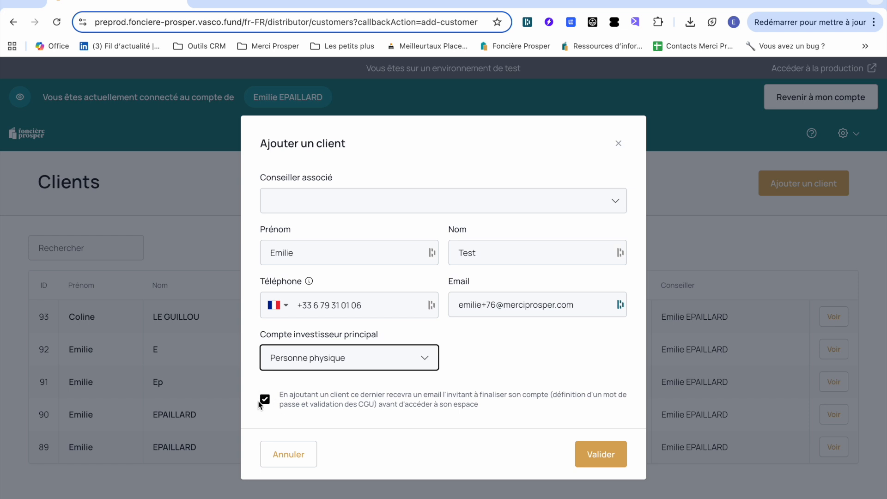
pyautogui.click(266, 399)
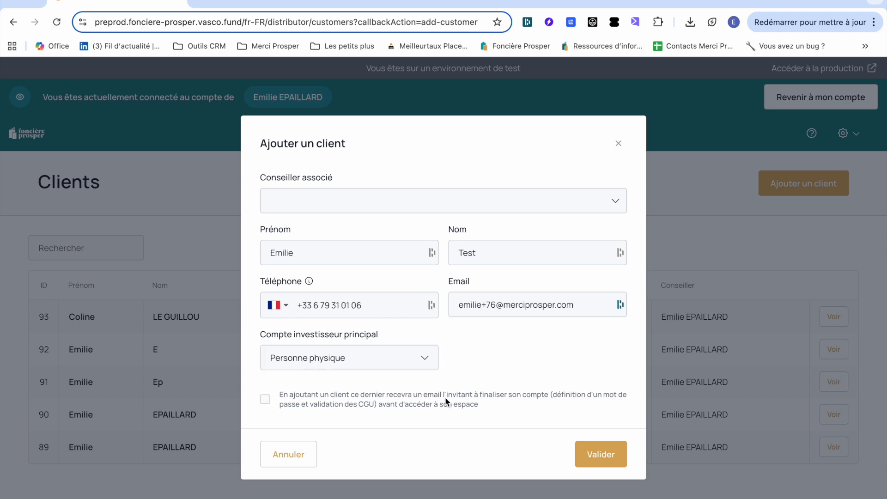
pyautogui.click(600, 460)
pyautogui.click(476, 200)
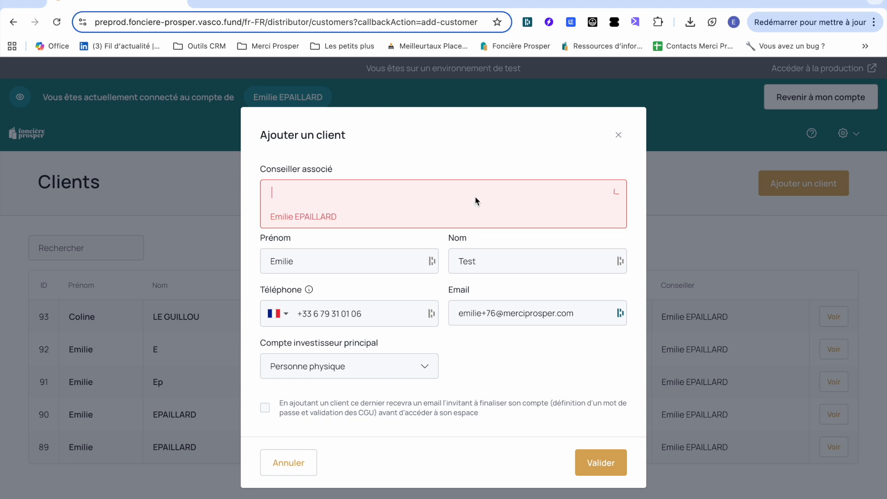
pyautogui.click(318, 215)
pyautogui.click(608, 452)
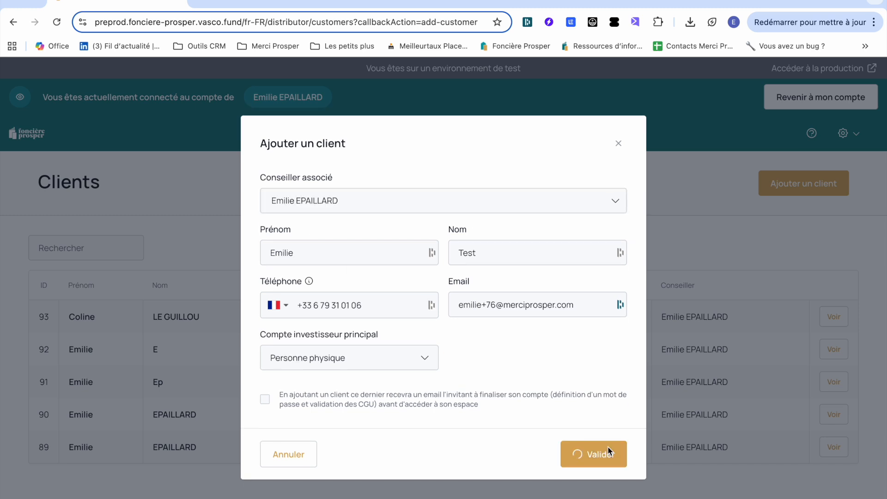
# Create a 10000 € Générations Solidaires subscription on the client's account, with no notification e-mail.
pyautogui.click(841, 317)
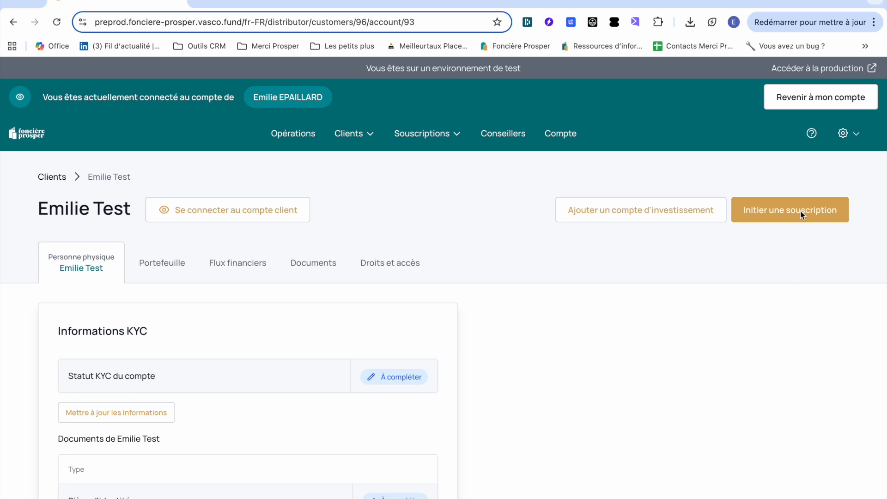
pyautogui.click(750, 217)
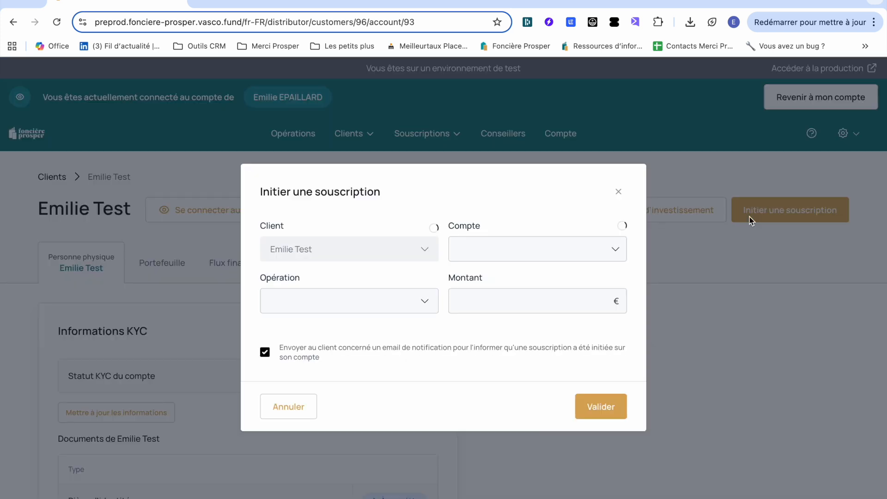
pyautogui.click(469, 260)
pyautogui.click(477, 273)
pyautogui.click(345, 307)
pyautogui.click(346, 316)
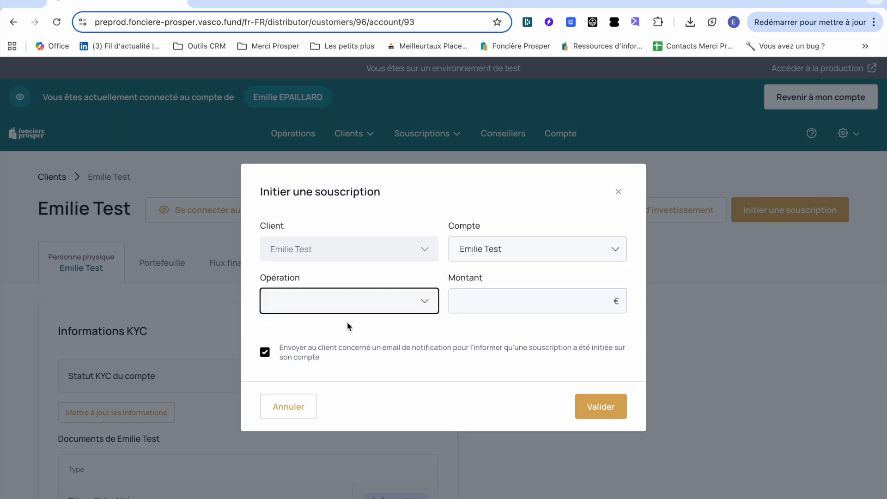
pyautogui.click(464, 311)
pyautogui.write('100000')
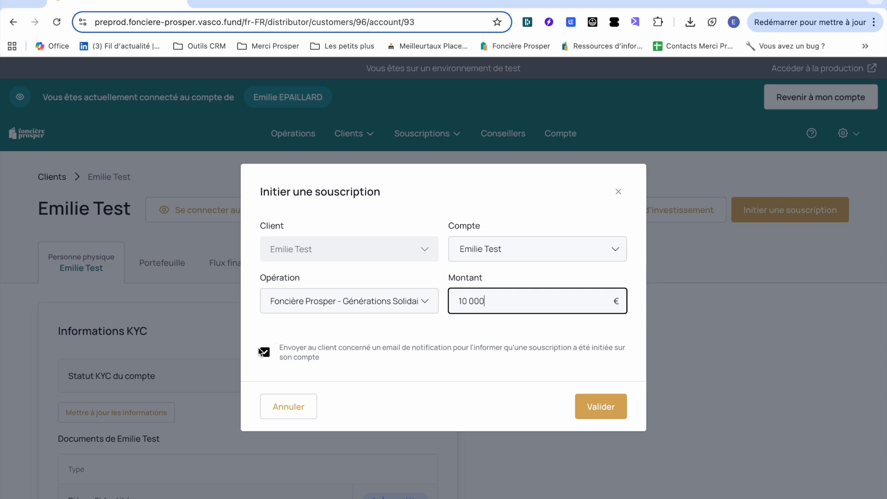
pyautogui.click(264, 352)
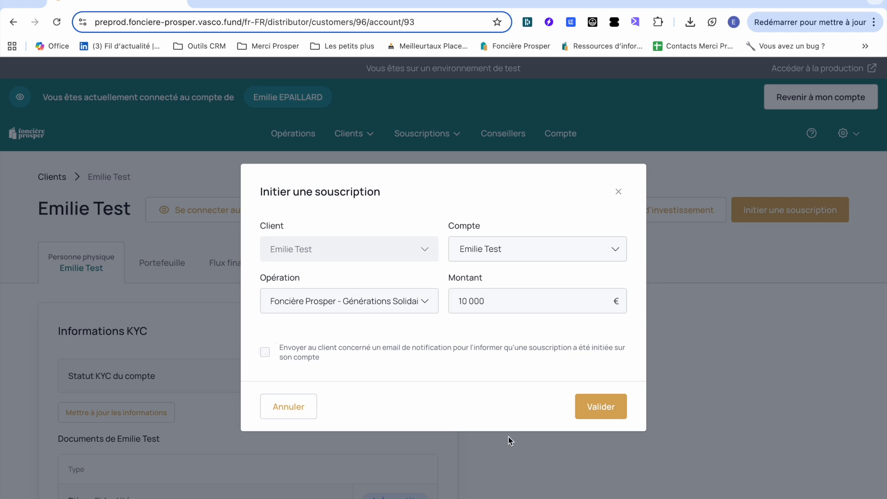
pyautogui.click(605, 415)
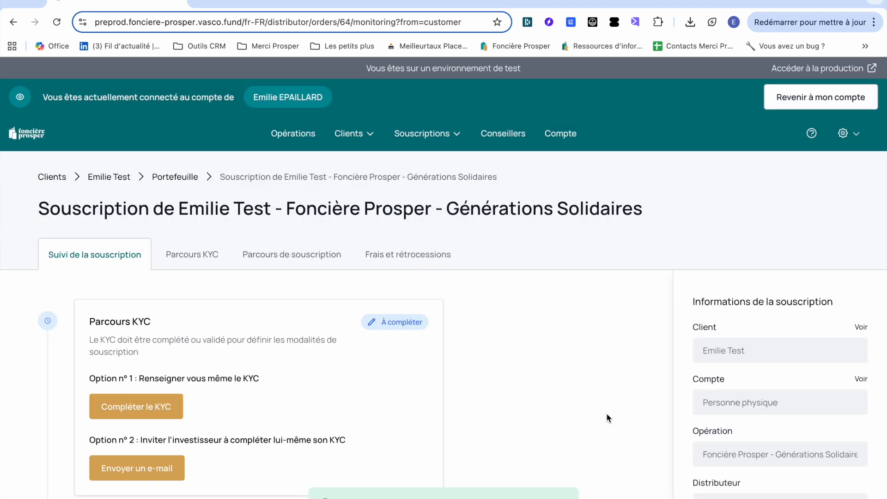
# Scroll to the Parcours KYC section and point out its two KYC completion options.
pyautogui.scroll(-3, 604, 382)
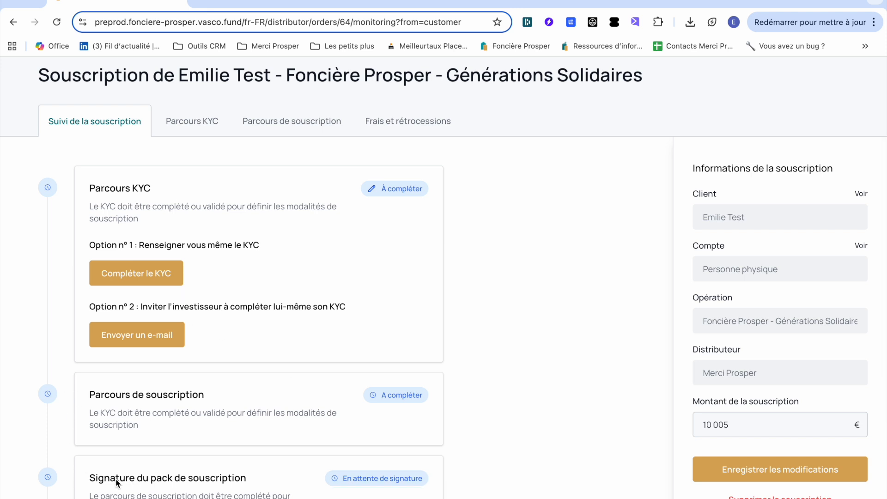
pyautogui.doubleClick(109, 245)
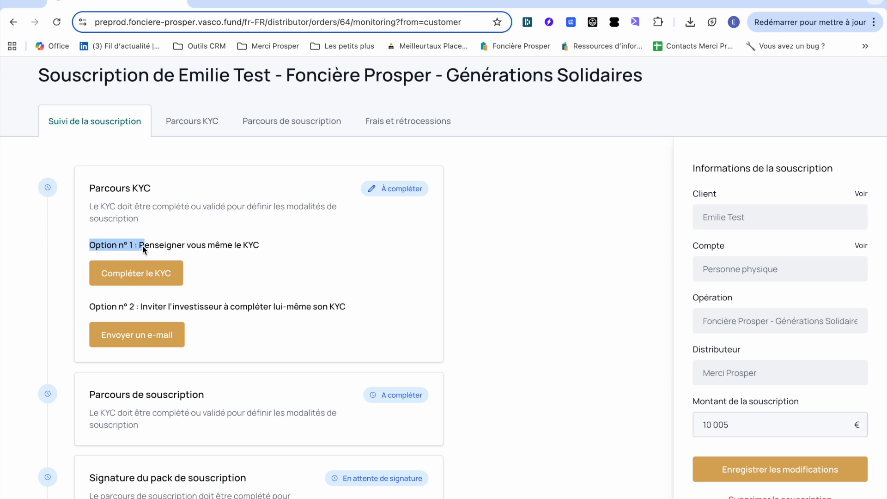
pyautogui.moveTo(112, 311); pyautogui.dragTo(141, 309)
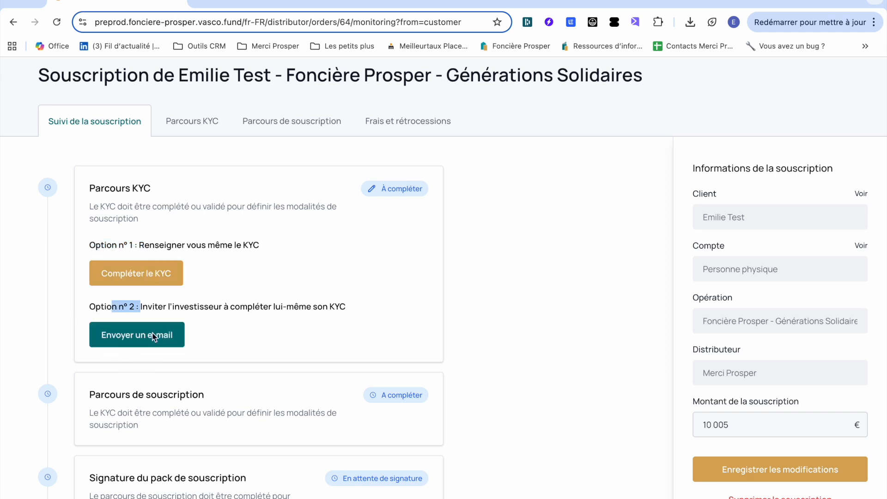
# Start the KYC directly, setting civility Madame, date and place of birth, and nationality France.
pyautogui.click(157, 273)
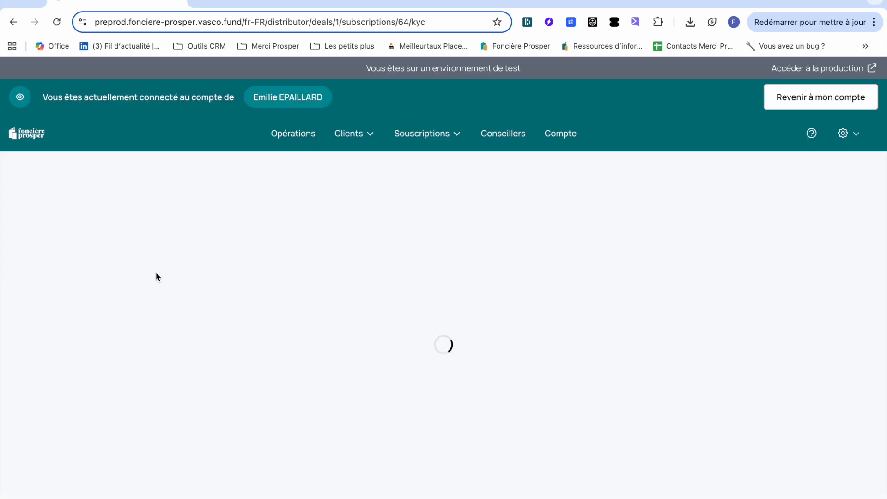
pyautogui.click(301, 387)
pyautogui.click(323, 410)
pyautogui.click(452, 443)
pyautogui.click(422, 494)
pyautogui.write('Ren')
pyautogui.press('Tab')
pyautogui.scroll(-1, 356, 495)
pyautogui.press('f')
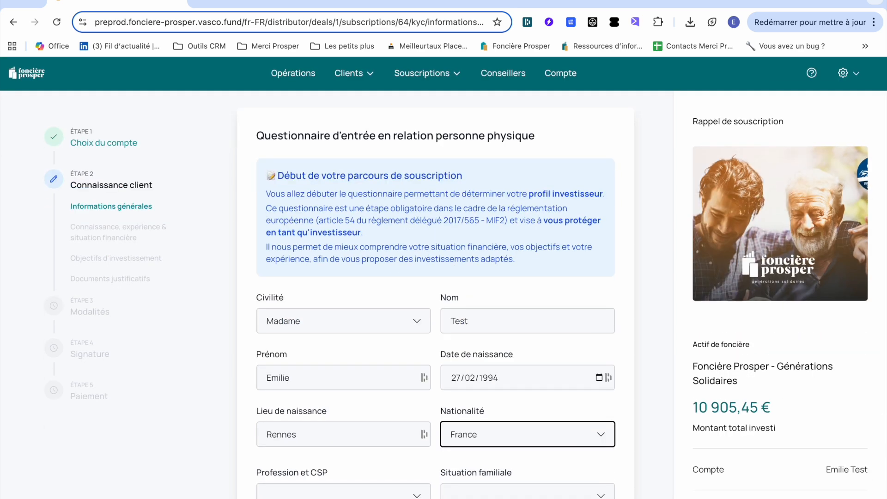
# Set profession Immobilier, Pacsé(e), the Paris tax address and source Professionnel du secteur, then submit.
pyautogui.click(356, 495)
pyautogui.press('i')
pyautogui.press('Return')
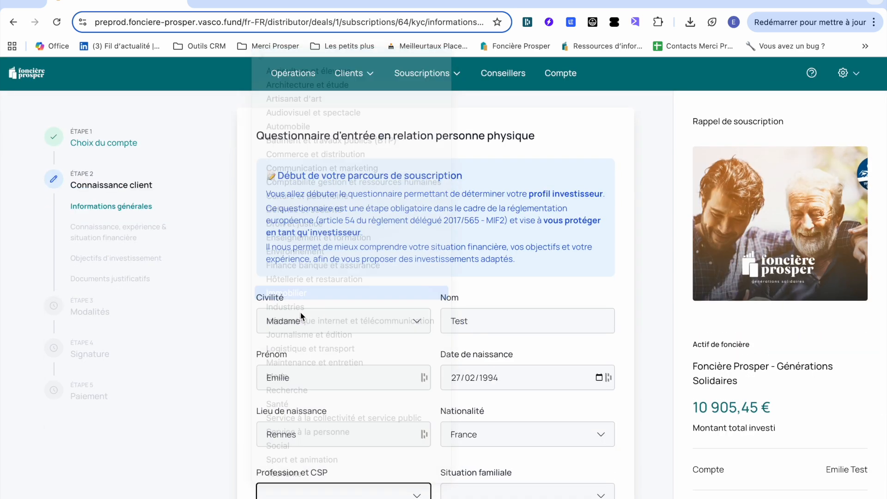
pyautogui.click(463, 490)
pyautogui.press('p')
pyautogui.press('Return')
pyautogui.scroll(-2, 472, 469)
pyautogui.click(389, 445)
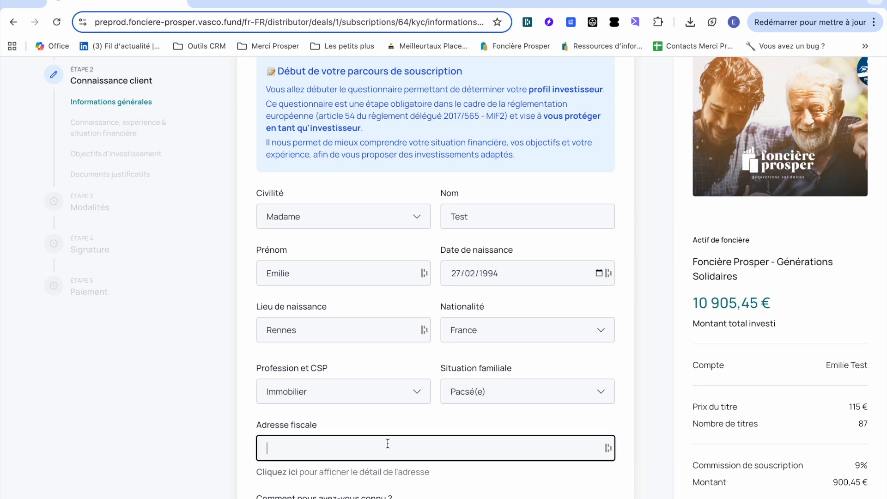
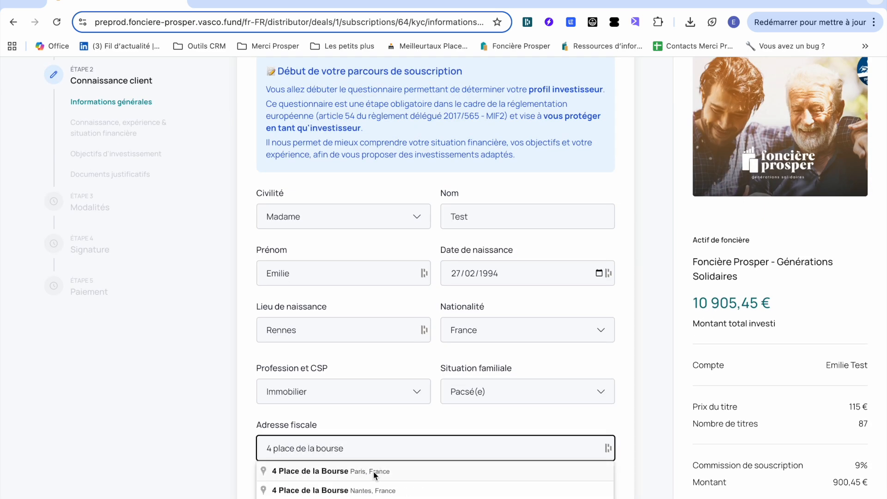
pyautogui.click(375, 474)
pyautogui.scroll(-2, 375, 475)
pyautogui.click(354, 448)
pyautogui.click(351, 458)
pyautogui.click(608, 495)
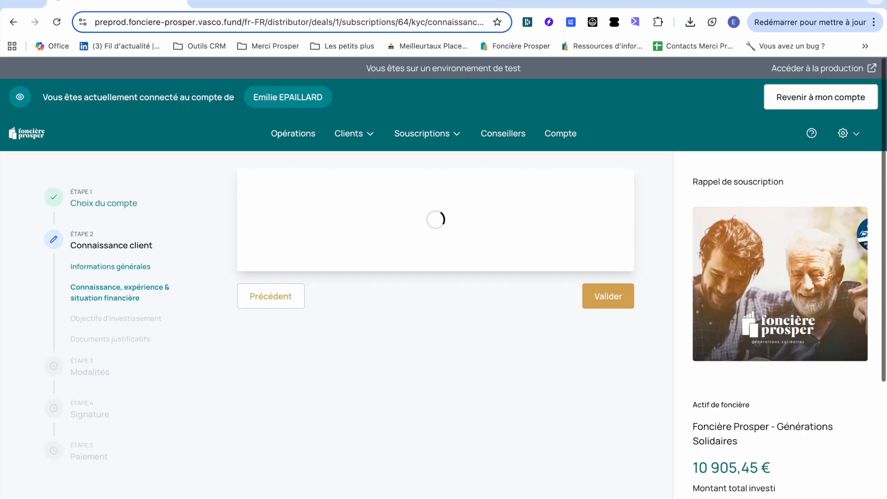
# Mark 'Aucune' knowledge for all eight financial products, from Action non cotée to FCPR/FPCI.
pyautogui.scroll(-2, 347, 216)
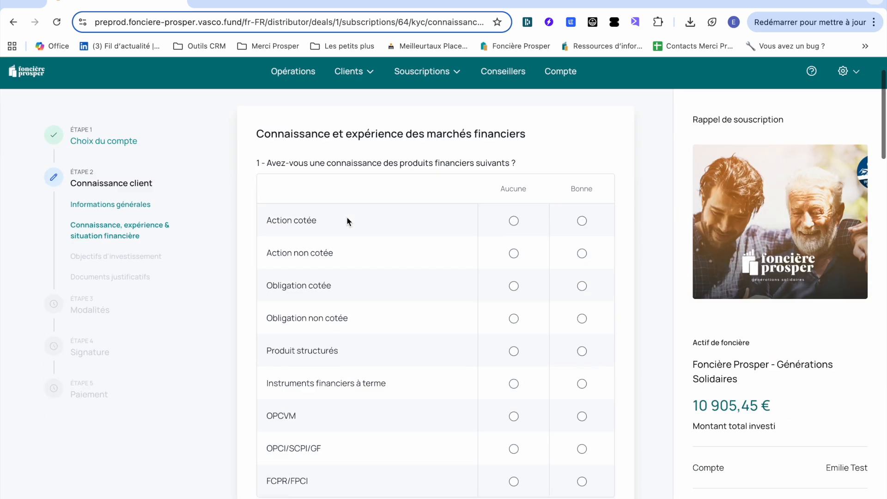
pyautogui.click(514, 248)
pyautogui.click(514, 280)
pyautogui.click(516, 314)
pyautogui.click(514, 345)
pyautogui.click(514, 378)
pyautogui.click(514, 411)
pyautogui.click(514, 443)
pyautogui.click(514, 476)
# Answer experience: real estate Non, bonds Oui en direct regularly, unlisted shares indirectly occasionally, no financial-sector position.
pyautogui.scroll(-5, 410, 303)
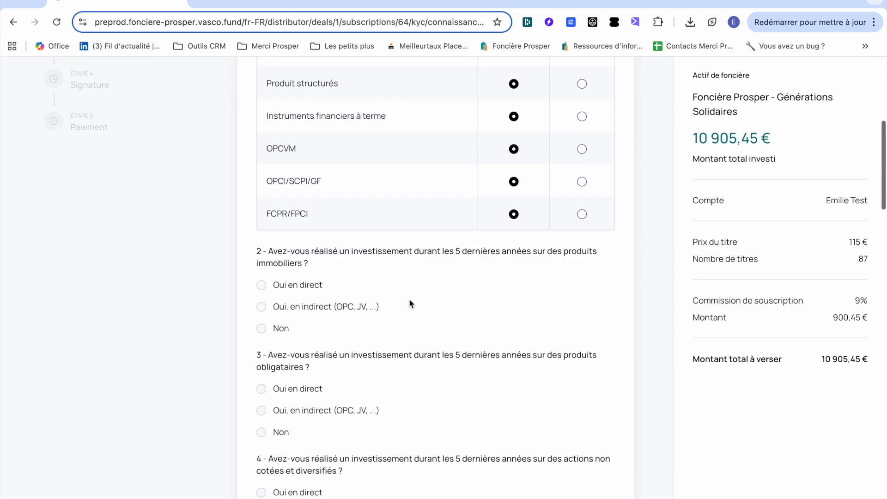
pyautogui.click(261, 285)
pyautogui.click(261, 328)
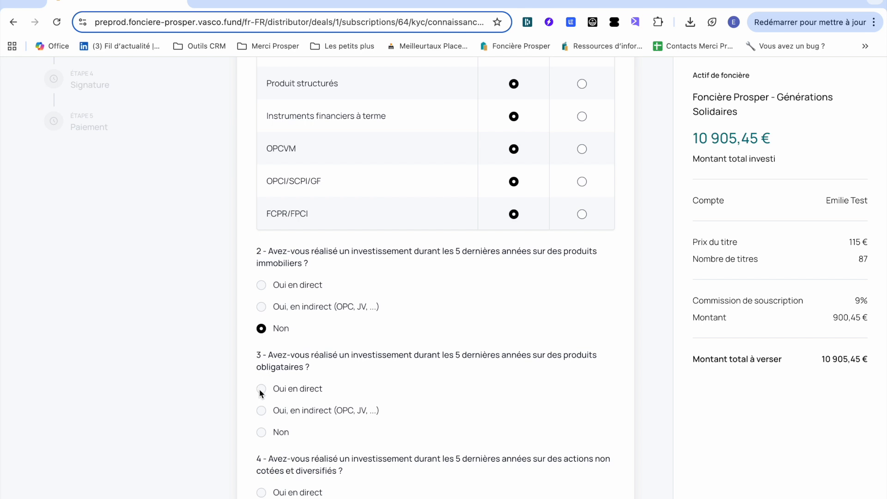
pyautogui.click(261, 389)
pyautogui.click(290, 483)
pyautogui.scroll(-2, 290, 481)
pyautogui.click(289, 478)
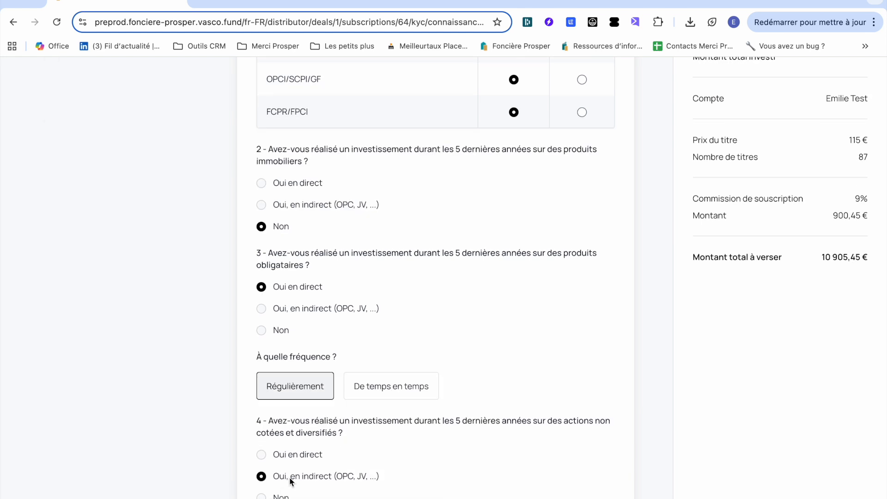
pyautogui.scroll(-2, 314, 462)
pyautogui.click(376, 455)
pyautogui.scroll(-3, 347, 430)
pyautogui.click(324, 363)
pyautogui.click(274, 367)
pyautogui.moveTo(497, 399); pyautogui.dragTo(408, 396)
pyautogui.click(316, 368)
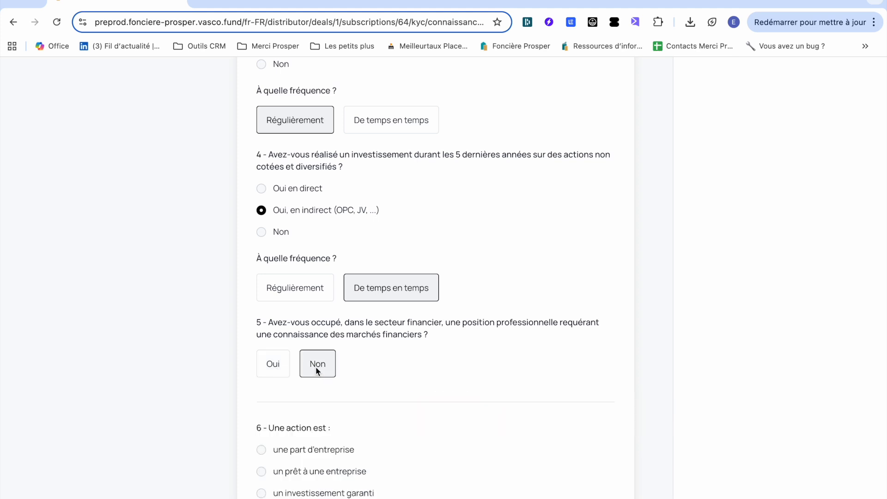
# Answer questions 6 to 9 with 'je ne sais pas' and mark the risk statement as true.
pyautogui.scroll(-3, 317, 370)
pyautogui.click(277, 379)
pyautogui.scroll(-2, 280, 386)
pyautogui.click(276, 397)
pyautogui.scroll(-2, 276, 397)
pyautogui.click(276, 396)
pyautogui.scroll(-2, 282, 425)
pyautogui.click(293, 456)
pyautogui.scroll(-2, 296, 430)
pyautogui.click(326, 389)
# Set real-estate 100 000–400 000 €, liquidity 5 000–10 000 €, financial 10 000–50 000 €, income 2 000–5 000 €, other incomes 0€.
pyautogui.scroll(-2, 325, 389)
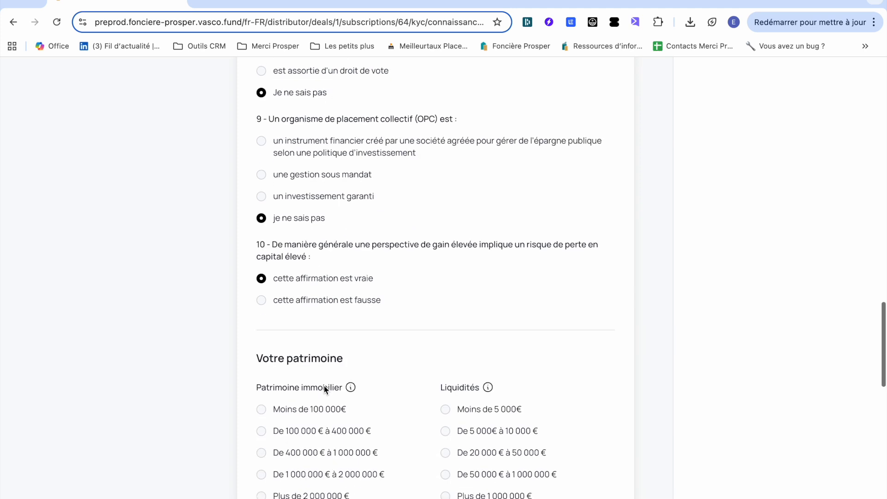
pyautogui.scroll(-2, 325, 389)
pyautogui.click(324, 333)
pyautogui.click(469, 337)
pyautogui.click(324, 467)
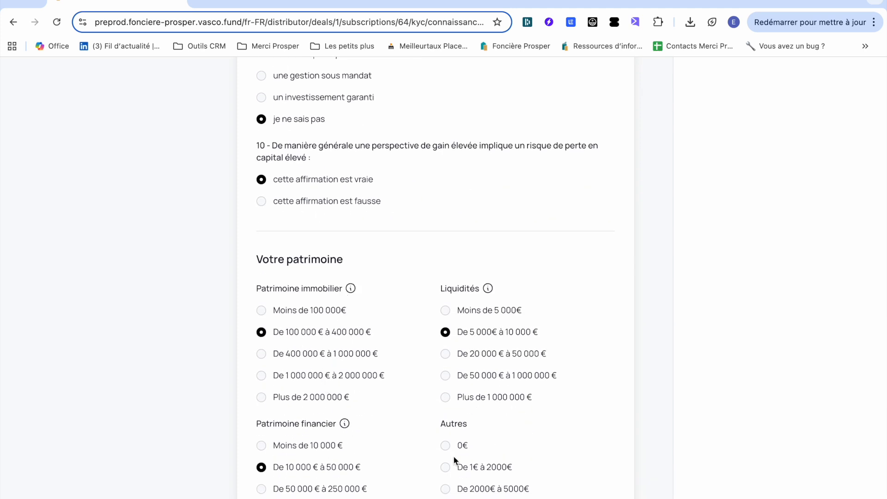
pyautogui.scroll(-4, 460, 447)
pyautogui.click(280, 406)
pyautogui.scroll(-2, 273, 455)
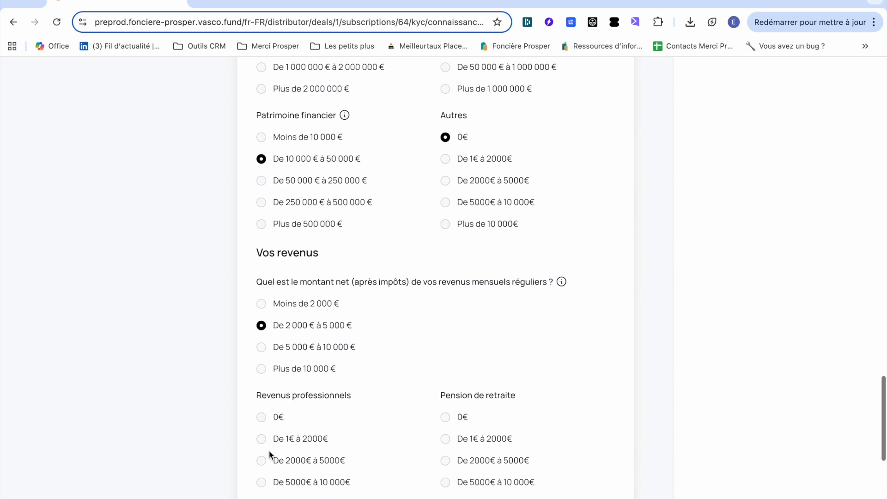
pyautogui.click(261, 460)
pyautogui.click(445, 417)
pyautogui.scroll(-4, 445, 417)
pyautogui.click(445, 350)
pyautogui.click(261, 349)
# Set other income to 0€ and professional income as the main income source, then continue.
pyautogui.click(262, 485)
pyautogui.scroll(-5, 325, 408)
pyautogui.click(325, 416)
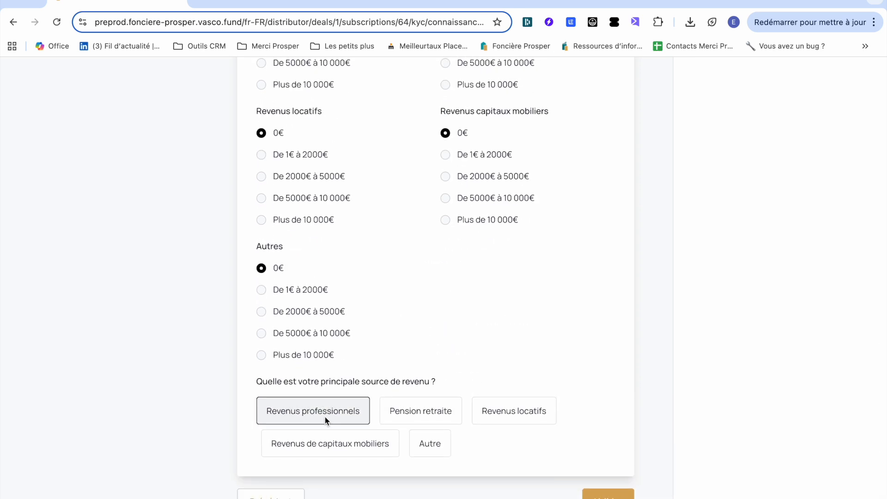
pyautogui.click(597, 497)
# Choose capital growth as the objective, medium risk tolerance, and accept possible total capital loss.
pyautogui.click(455, 384)
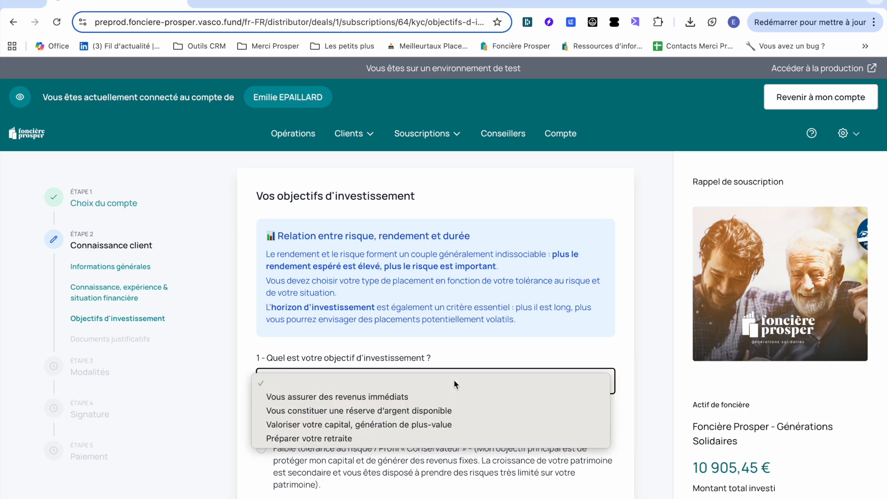
pyautogui.click(398, 429)
pyautogui.scroll(-3, 397, 427)
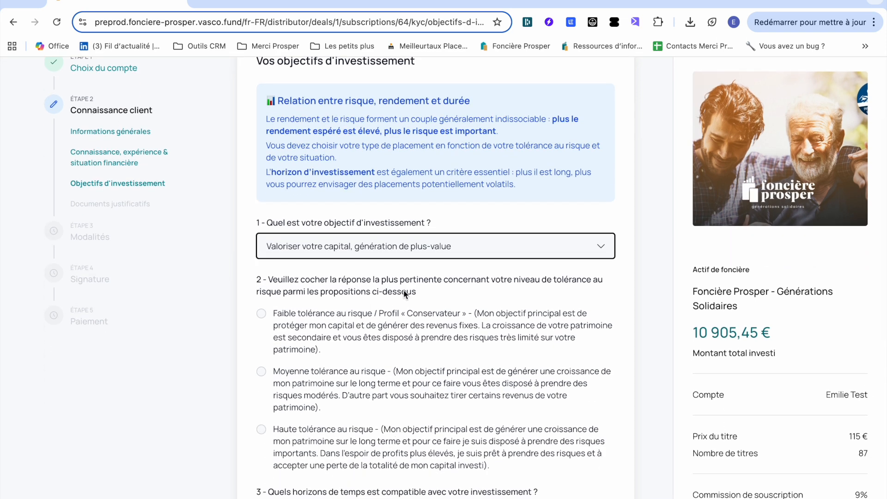
pyautogui.click(363, 387)
pyautogui.scroll(-3, 363, 387)
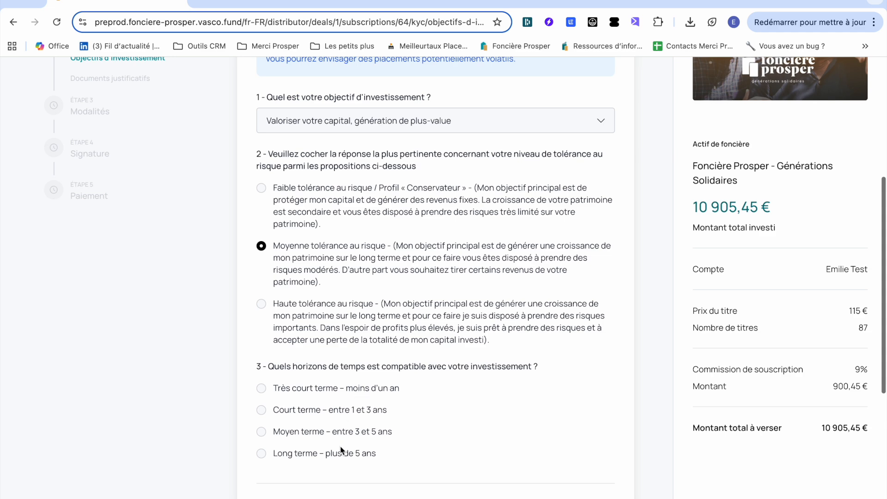
pyautogui.scroll(-3, 342, 458)
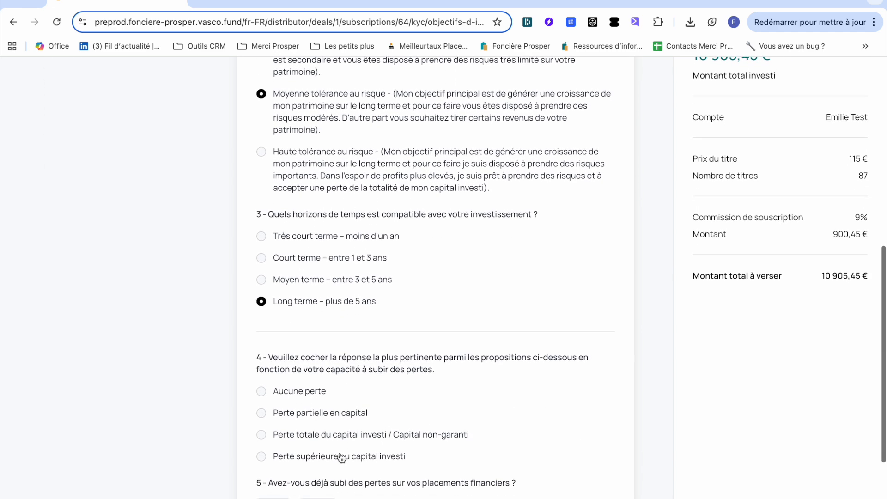
pyautogui.click(327, 440)
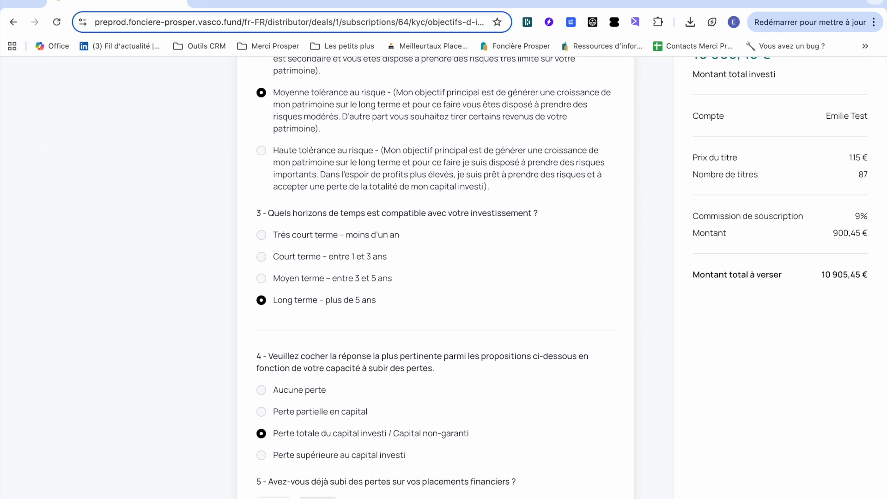
# Answer that past losses were waited out, and yes to ESG interest and sustainability preferences.
pyautogui.scroll(-3, 324, 464)
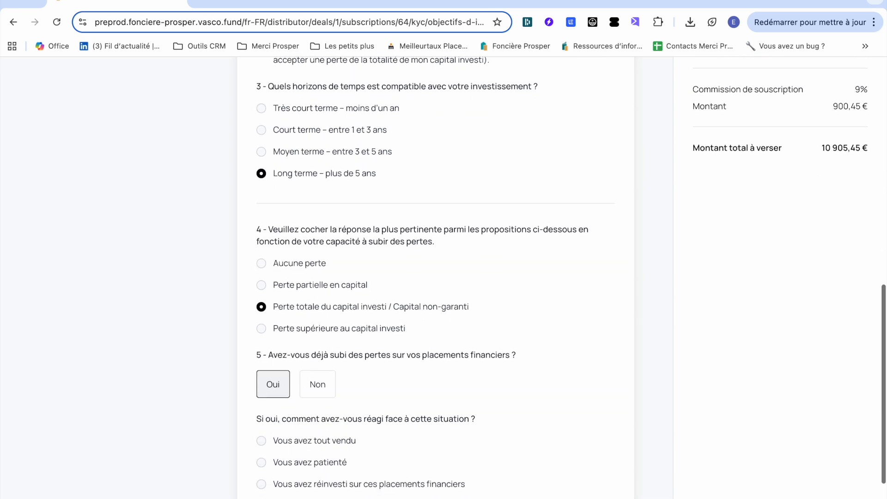
pyautogui.click(325, 463)
pyautogui.scroll(-3, 325, 466)
pyautogui.moveTo(518, 413); pyautogui.dragTo(536, 415)
pyautogui.click(272, 444)
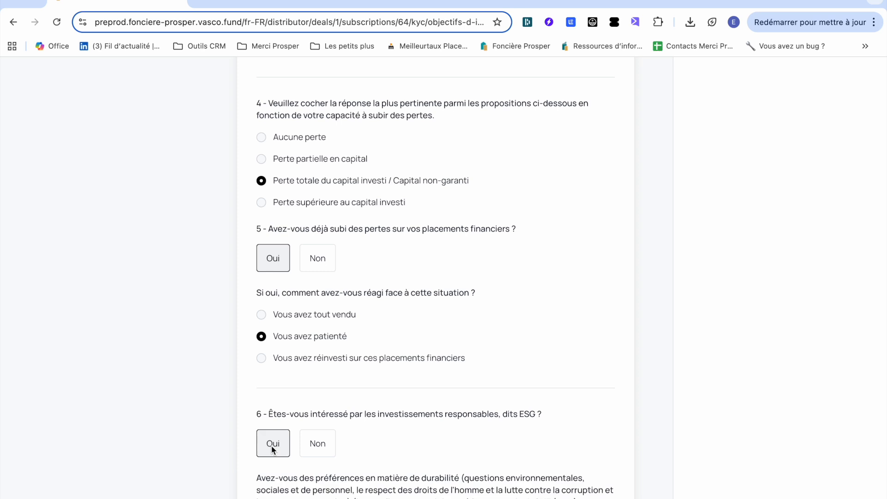
pyautogui.scroll(-2, 274, 445)
pyautogui.click(273, 455)
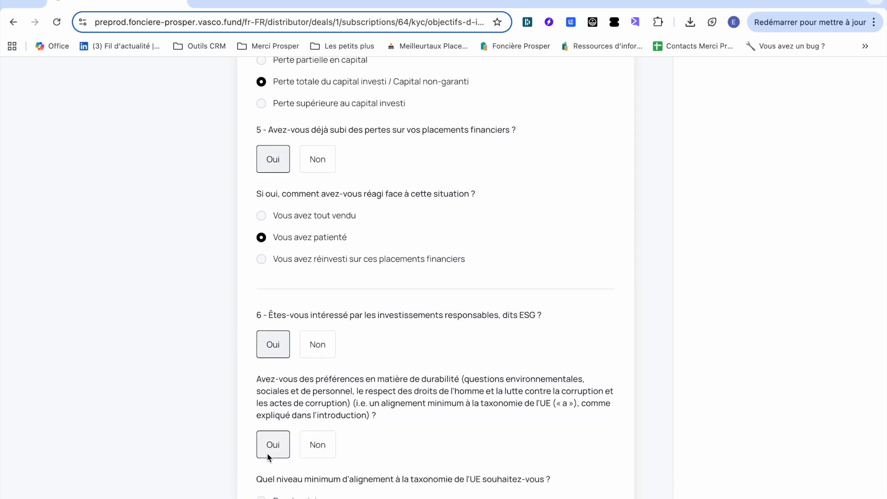
pyautogui.scroll(-3, 441, 485)
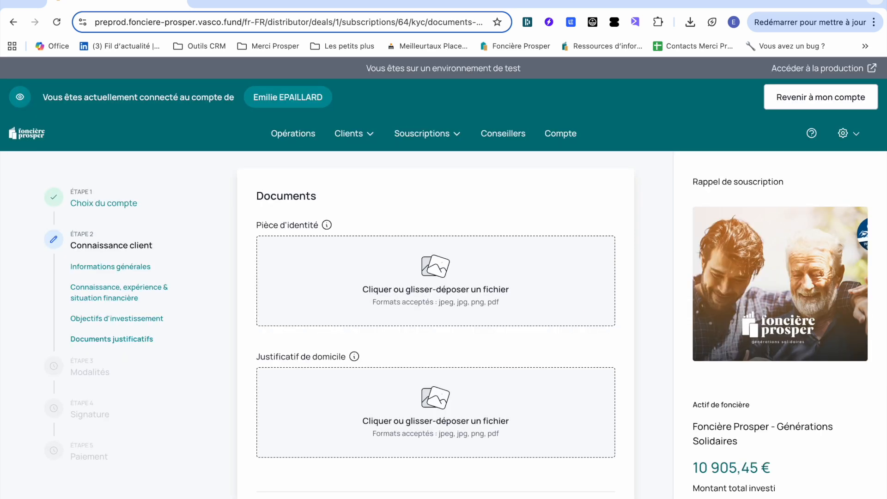
# Upload the PDF 1757321303547.pdf as identity document and proof of address.
pyautogui.click(491, 266)
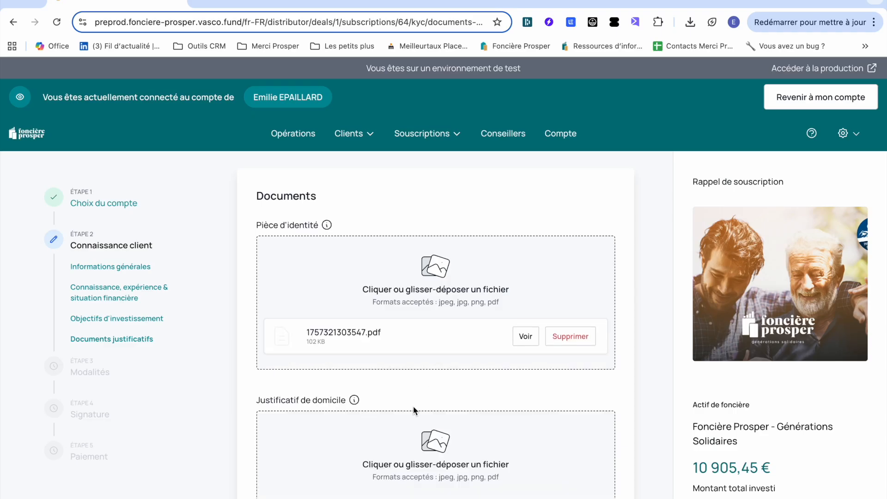
pyautogui.click(412, 439)
pyautogui.doubleClick(309, 339)
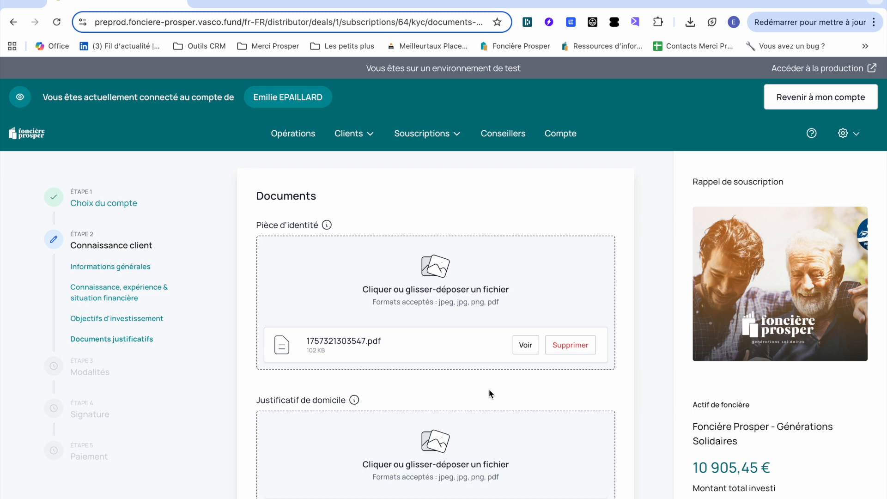
pyautogui.scroll(-7, 489, 389)
# Enter the client's IBAN and BIC and attach the bank details statement.
pyautogui.click(311, 356)
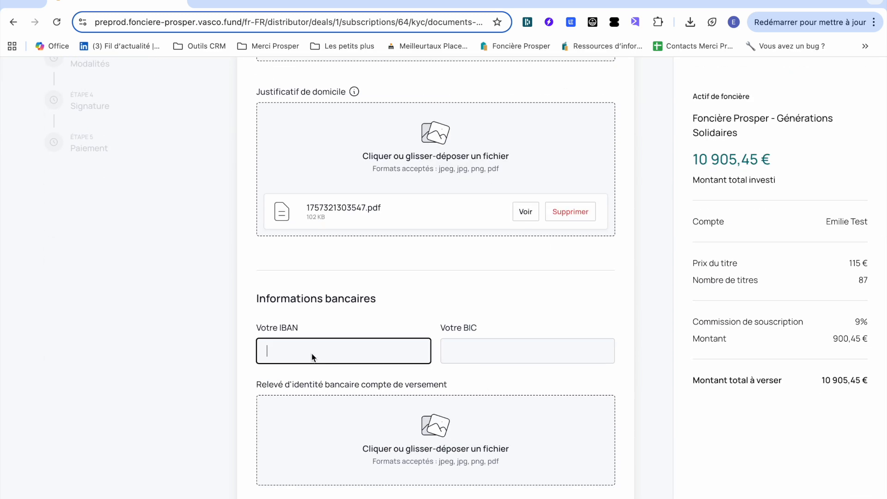
pyautogui.press('Tab')
pyautogui.write('AGRIFRP')
pyautogui.click(491, 404)
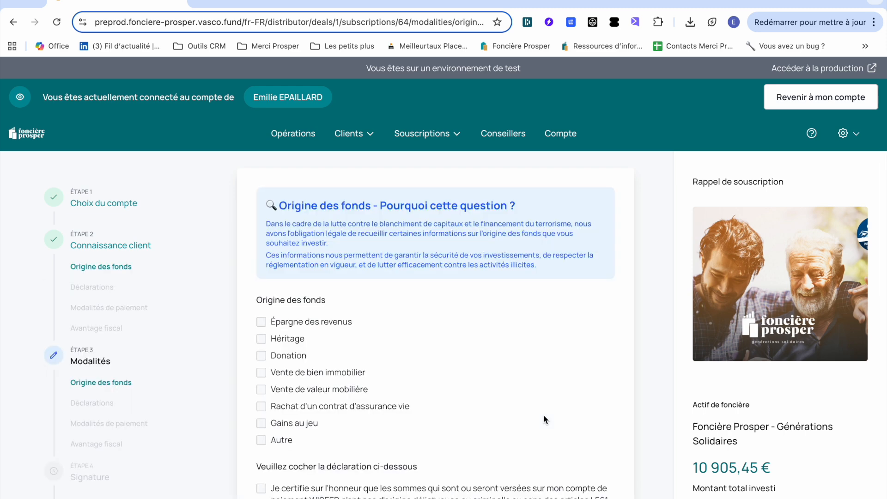
# Declare Épargne des revenus as origin of funds, certify their lawful origin and submit.
pyautogui.scroll(-3, 368, 384)
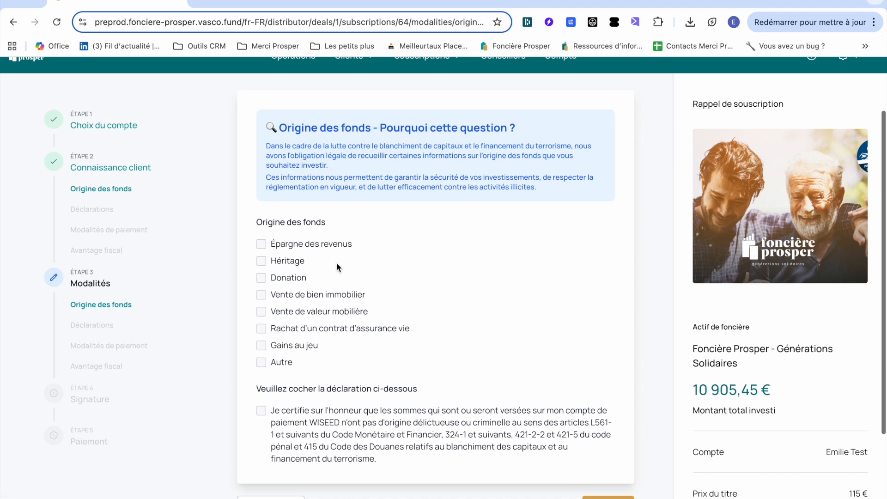
pyautogui.click(341, 250)
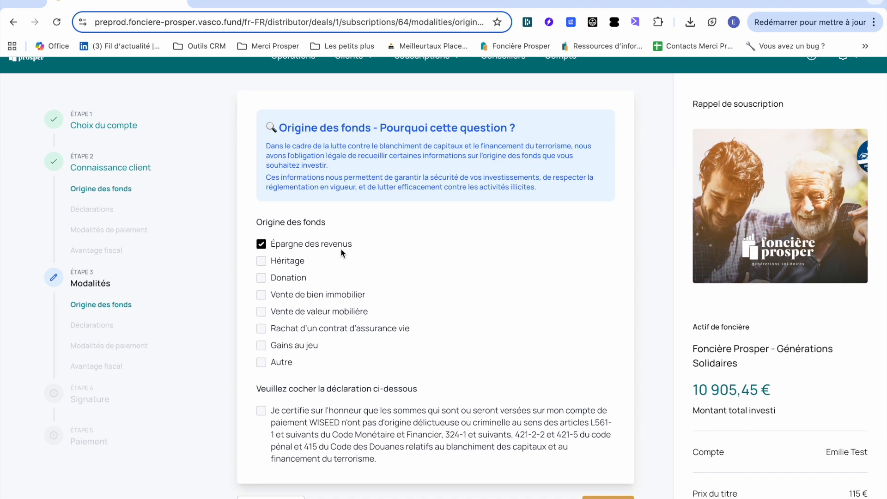
pyautogui.click(337, 440)
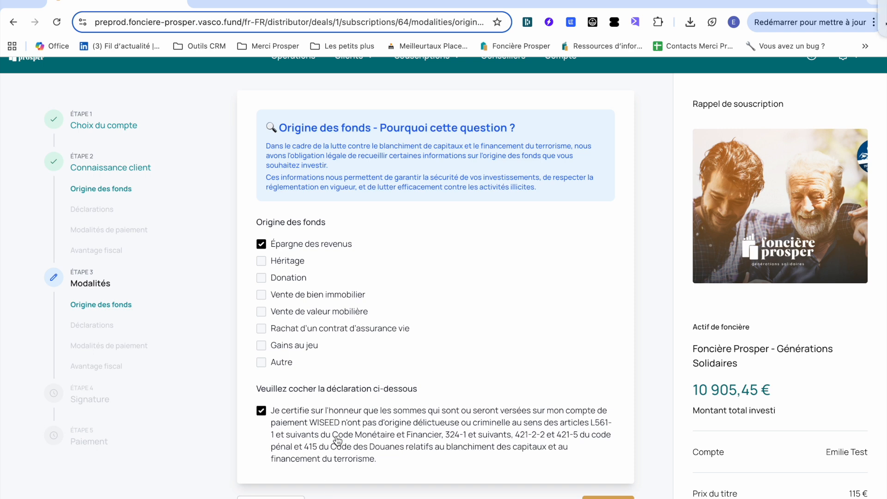
pyautogui.click(607, 497)
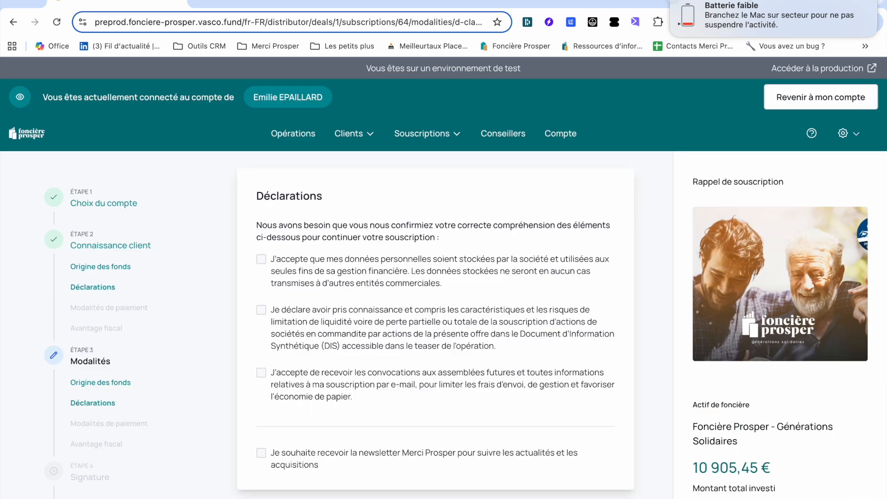
# Accept the three declarations: personal data storage, offer risks, and meeting notices by e-mail.
pyautogui.click(676, 4)
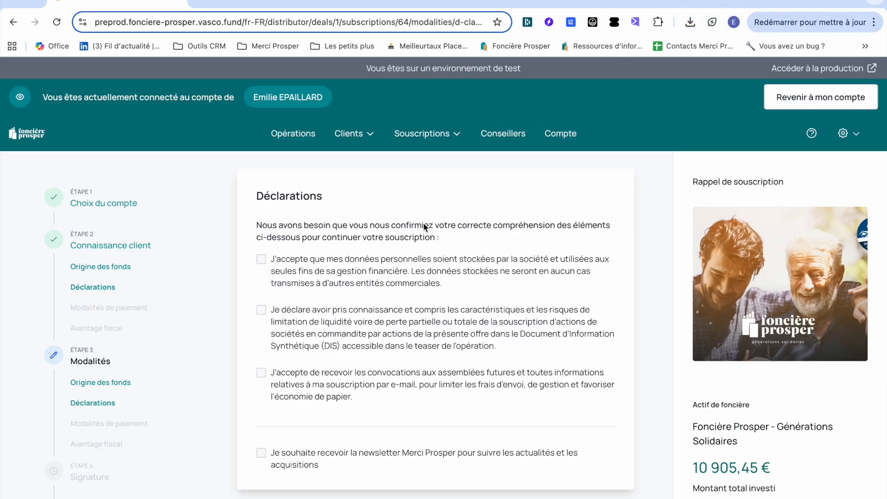
pyautogui.click(377, 283)
pyautogui.click(369, 316)
pyautogui.click(322, 386)
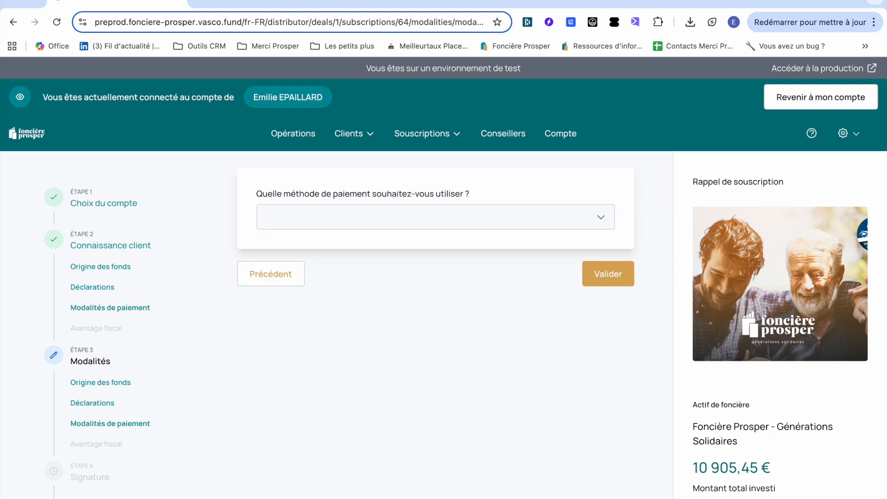
# Choose Prélèvement SEPA payment, answer Oui, and submit the IR PME ESUS tax advantage.
pyautogui.click(588, 216)
pyautogui.click(390, 246)
pyautogui.click(271, 296)
pyautogui.click(620, 361)
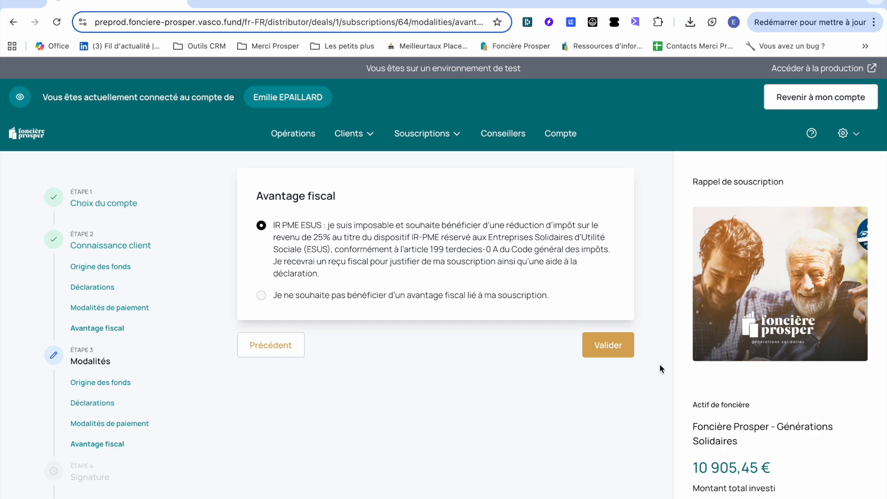
pyautogui.click(626, 355)
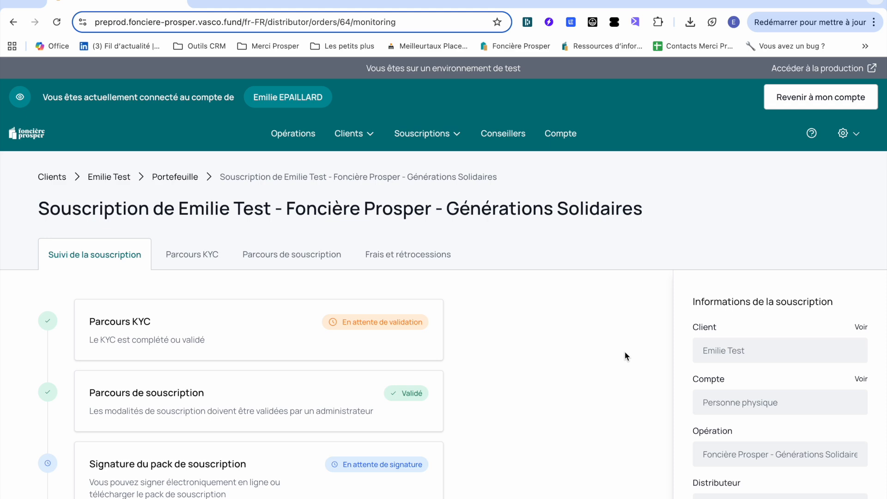
# Review the follow-up page's signature options: e-mail invitation to the investor and shareable signature link.
pyautogui.scroll(-4, 555, 355)
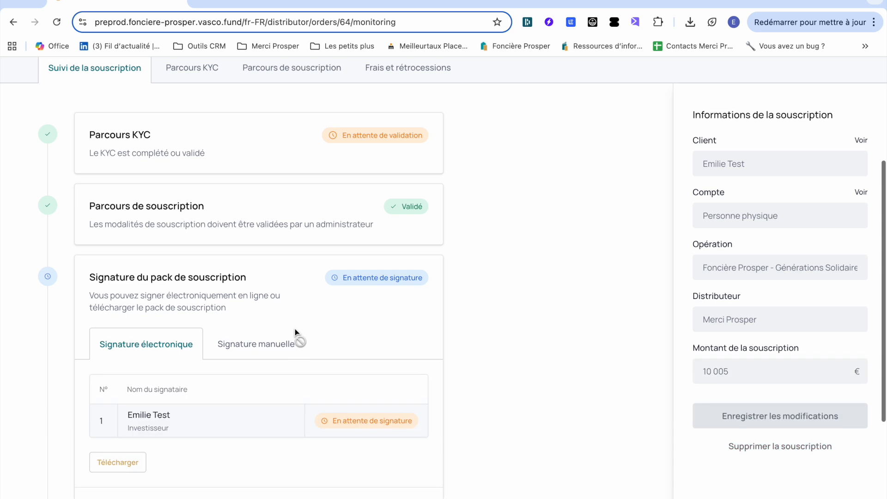
pyautogui.scroll(-2, 231, 397)
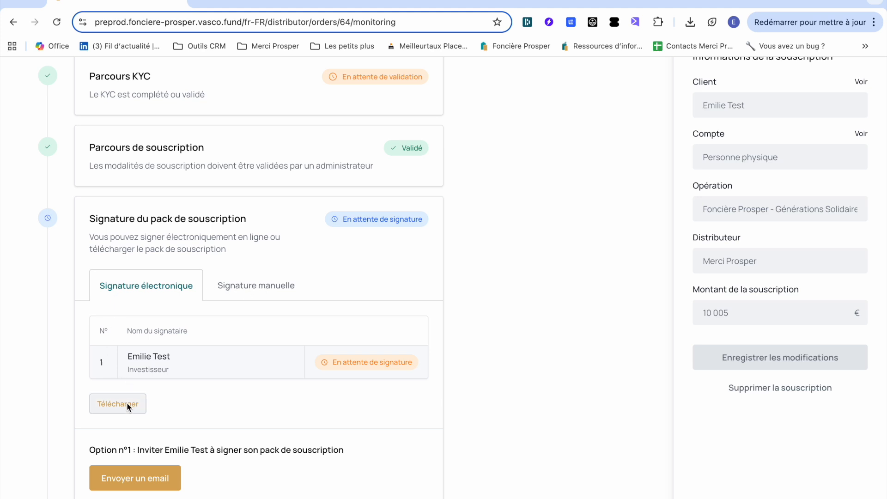
pyautogui.scroll(-2, 127, 403)
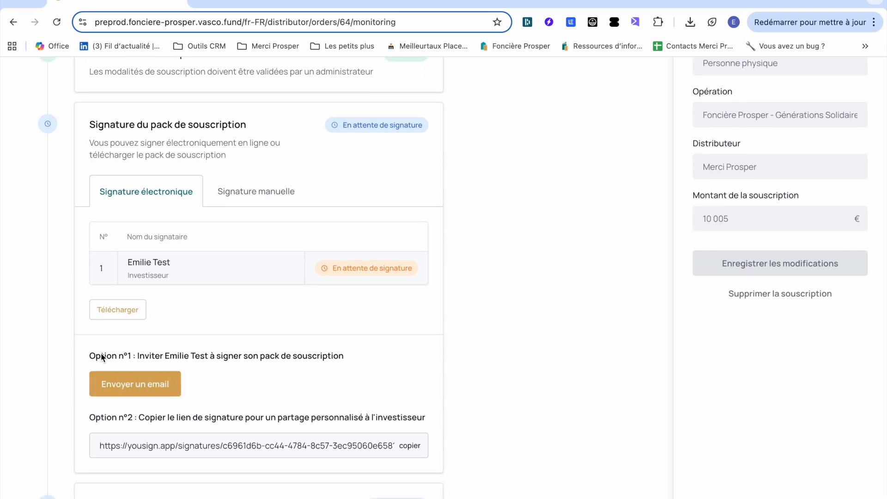
pyautogui.moveTo(124, 357); pyautogui.dragTo(129, 359)
pyautogui.moveTo(90, 418); pyautogui.dragTo(130, 421)
# Copy the investor's Option n°2 Yousign signature link.
pyautogui.click(311, 445)
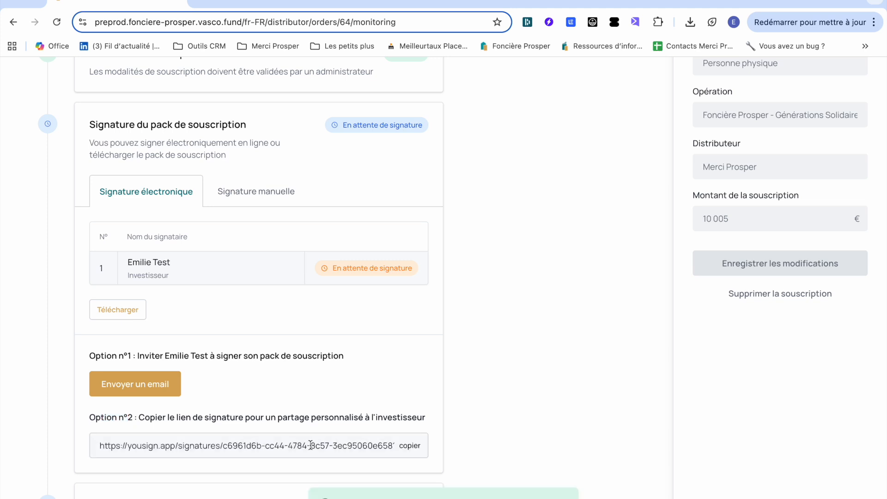
pyautogui.scroll(-1, 311, 446)
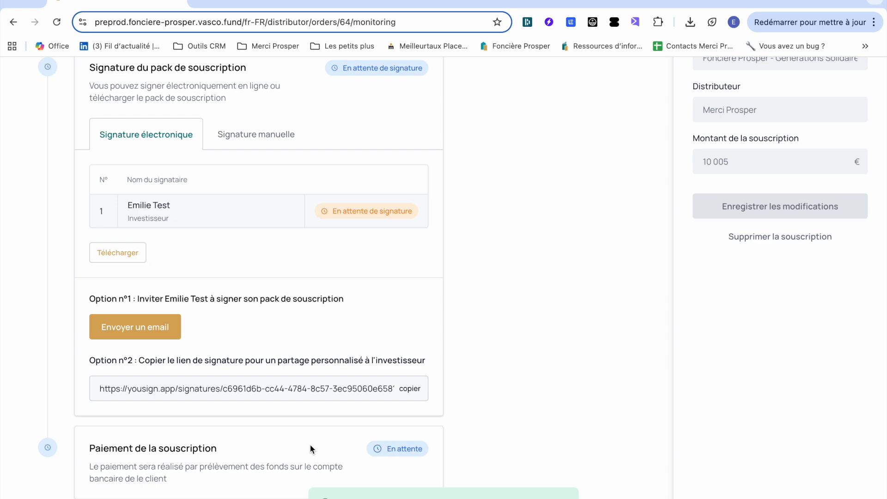
pyautogui.scroll(7, 362, 267)
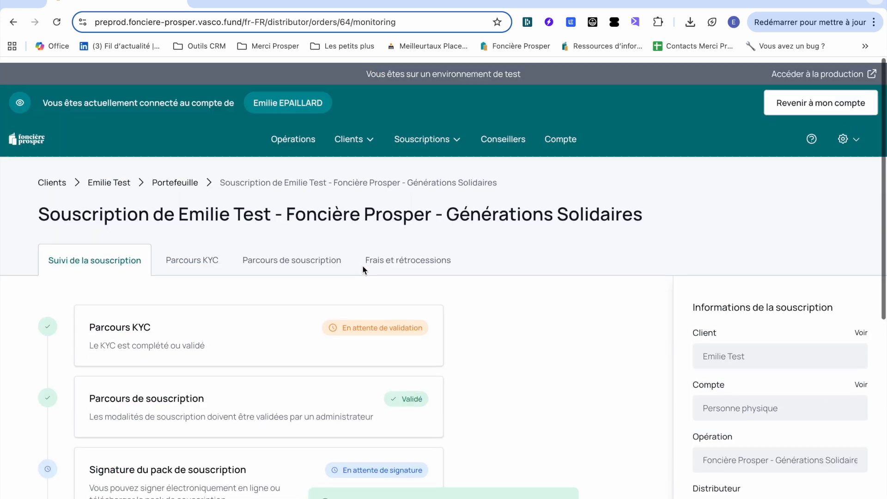
pyautogui.click(366, 133)
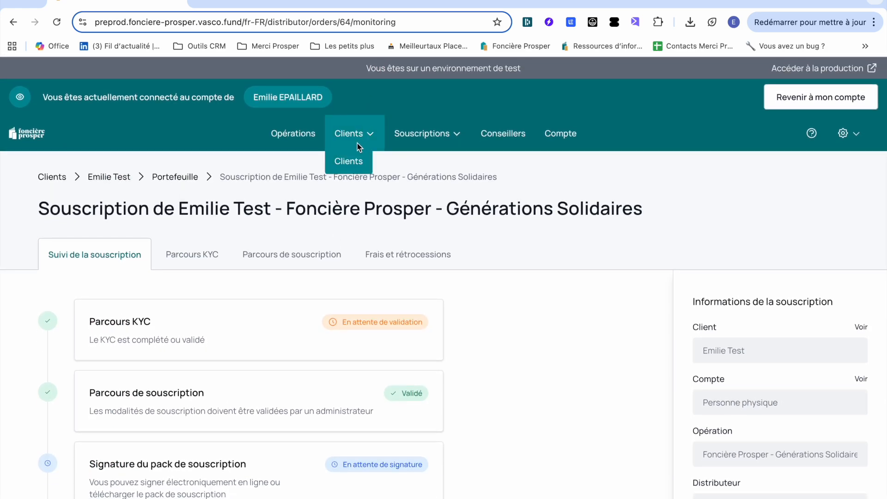
# Move from the Clients list to Souscriptions non finalisées, where the 10 905,45 € subscription awaits signature.
pyautogui.click(356, 162)
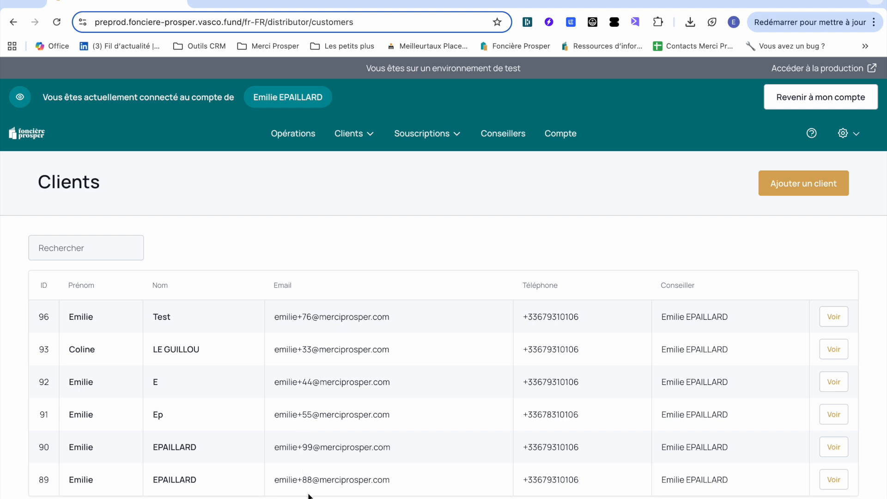
pyautogui.moveTo(443, 135)
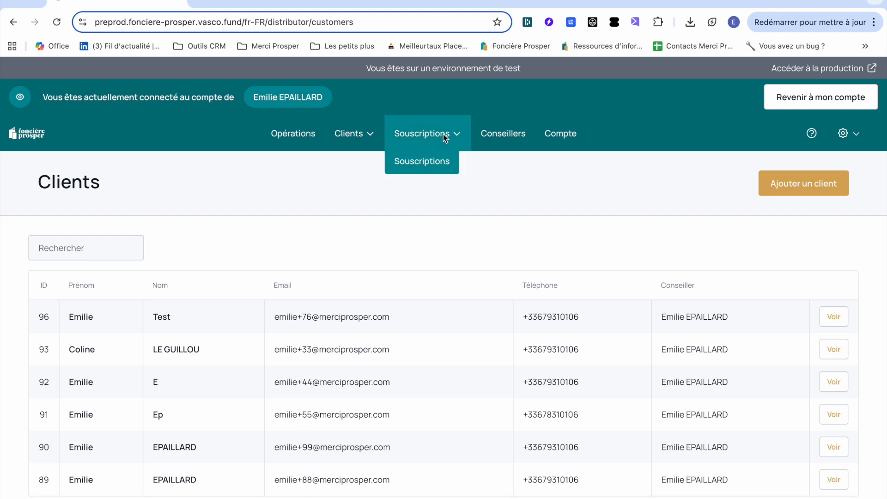
pyautogui.click(432, 163)
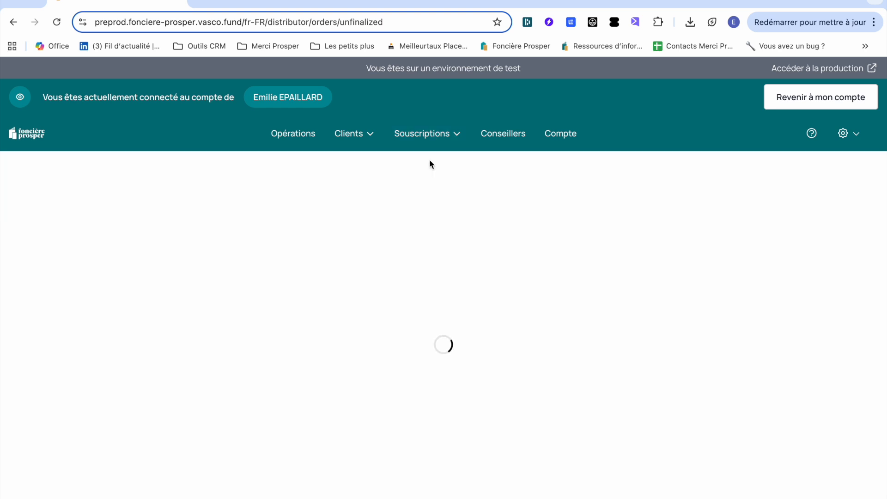